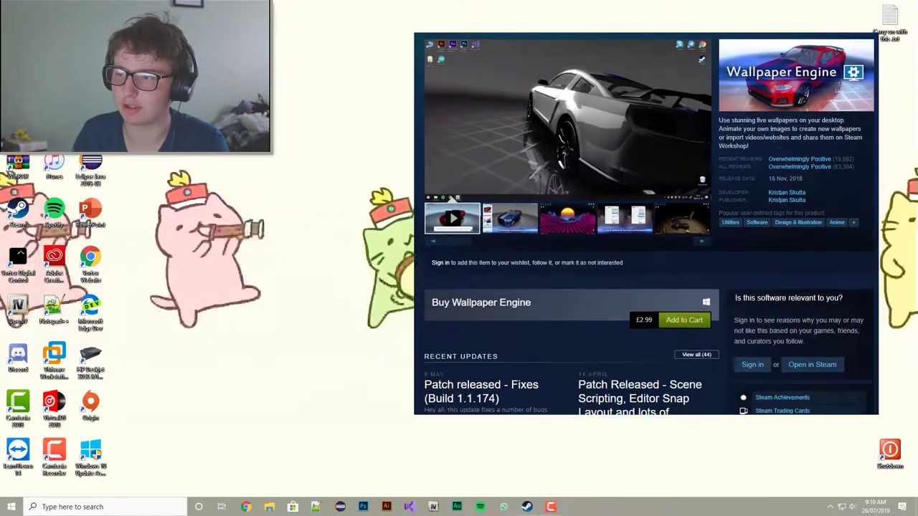
Switch to Steam's library page for Wallpaper Engine, restore the window to a smaller size and look over the page.
left_click_drag(345, 124, 423, 361)
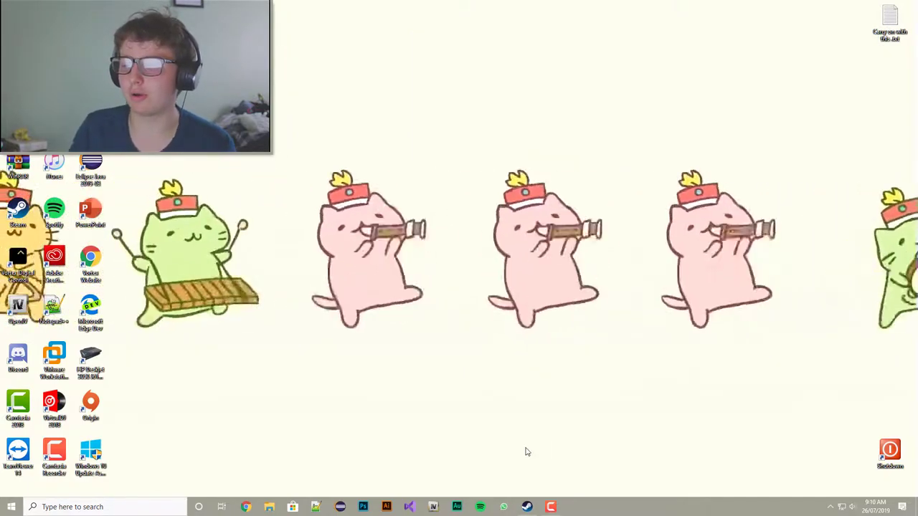
left_click(526, 507)
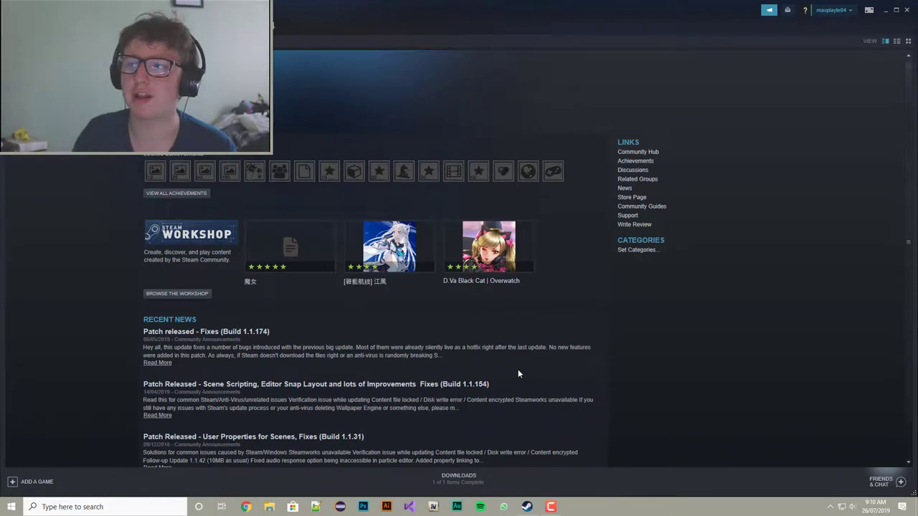
left_click_drag(486, 12, 502, 70)
scroll(386, 267, "down", 3)
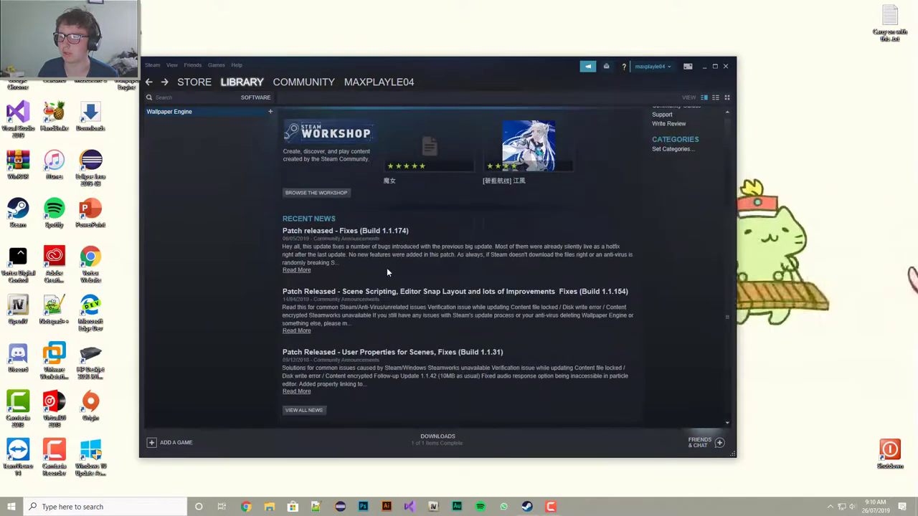
scroll(445, 283, "up", 3)
left_click_drag(797, 272, 825, 337)
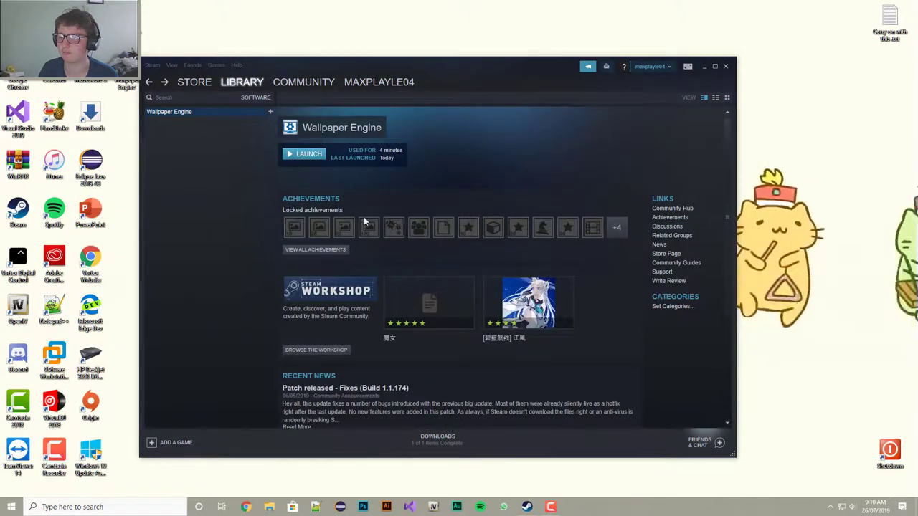
Look over the Wallpaper Engine Workshop page with its most popular wallpapers, and return to the library.
left_click(311, 351)
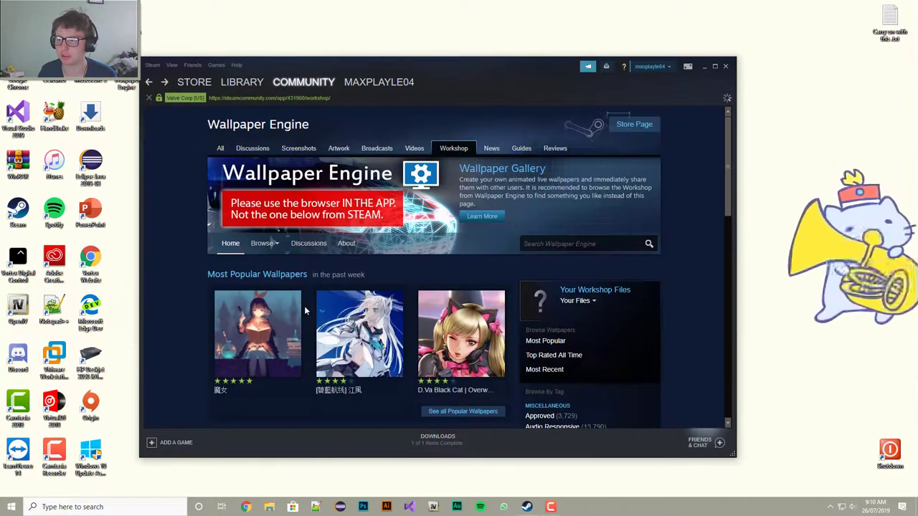
scroll(309, 301, "down", 3)
scroll(313, 293, "up", 3)
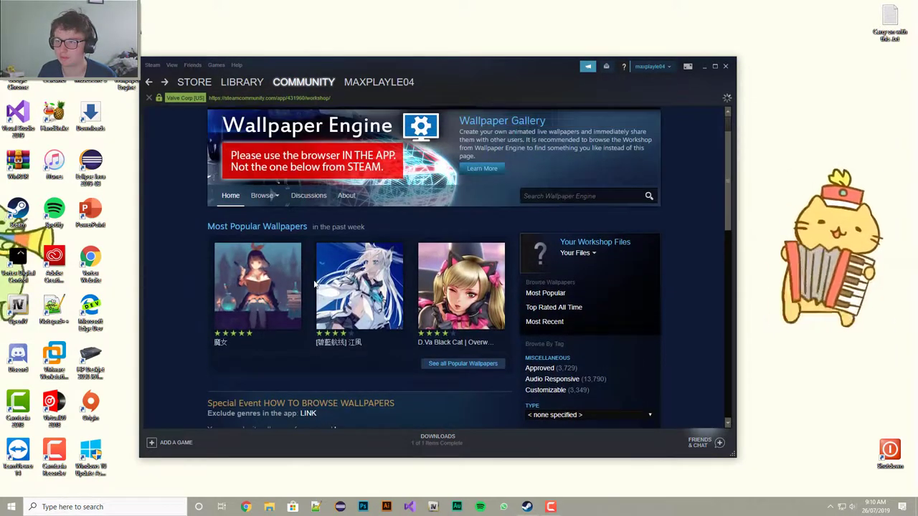
left_click(148, 82)
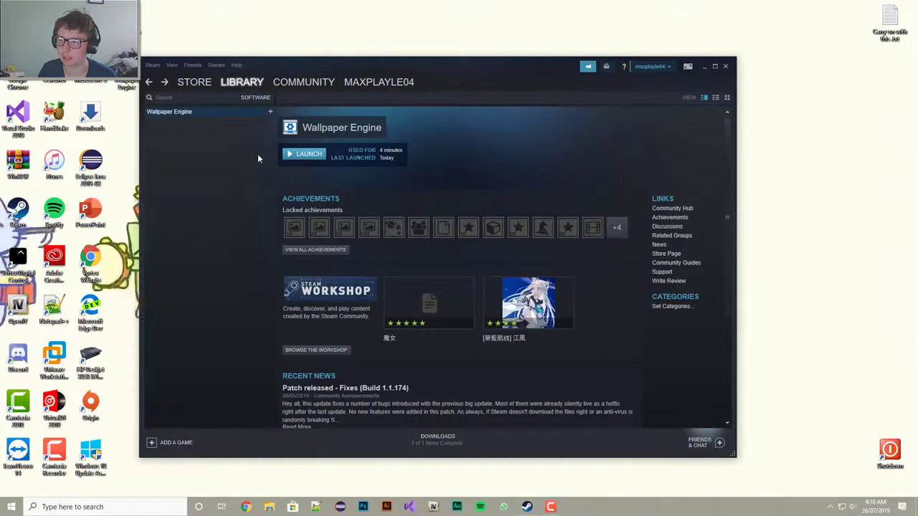
Launch Wallpaper Engine from the Steam library and check the available actions for the MitchiriNeko March wallpaper.
left_click(302, 155)
left_click(463, 294)
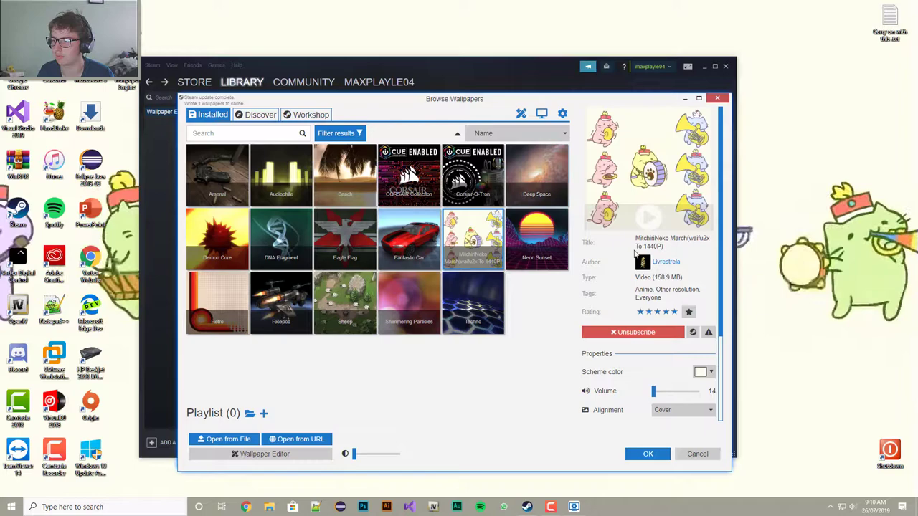
right_click(478, 237)
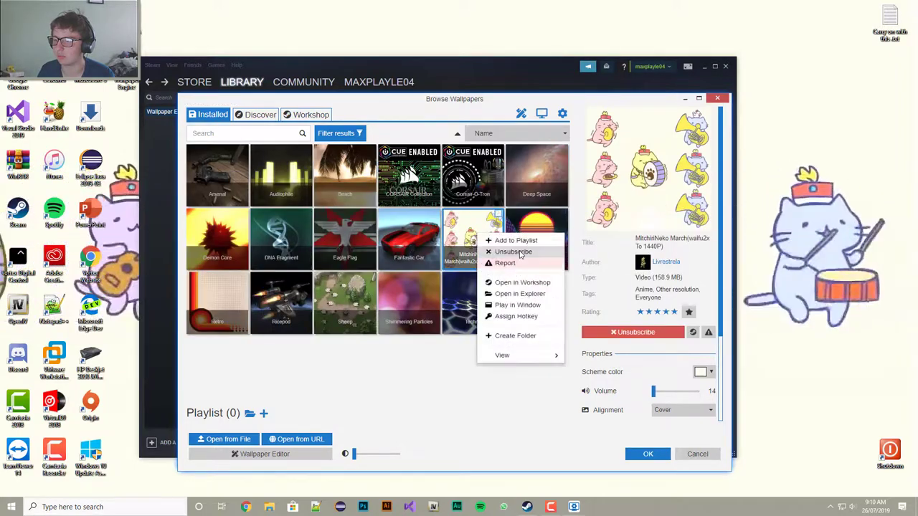
left_click(410, 377)
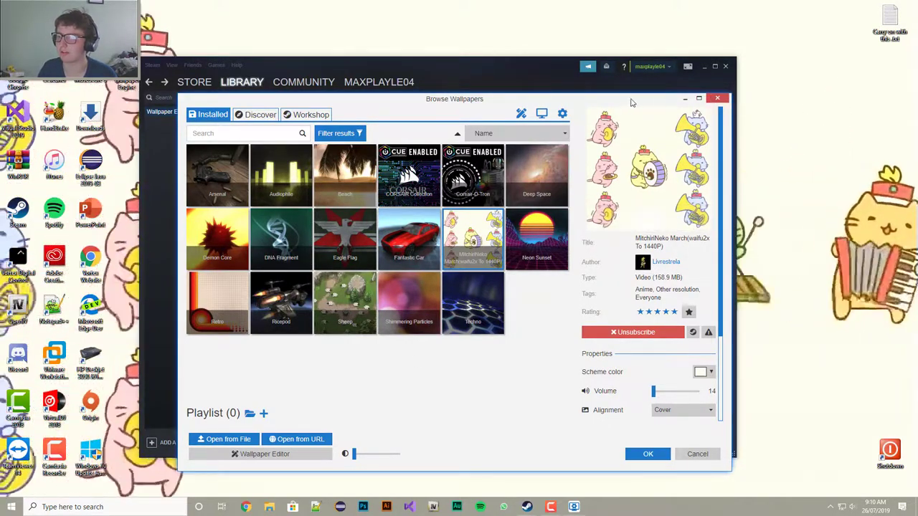
Apply the Audiophile wallpaper to the desktop, close the wallpaper browser and minimize Steam.
left_click_drag(629, 99, 626, 104)
left_click(264, 178)
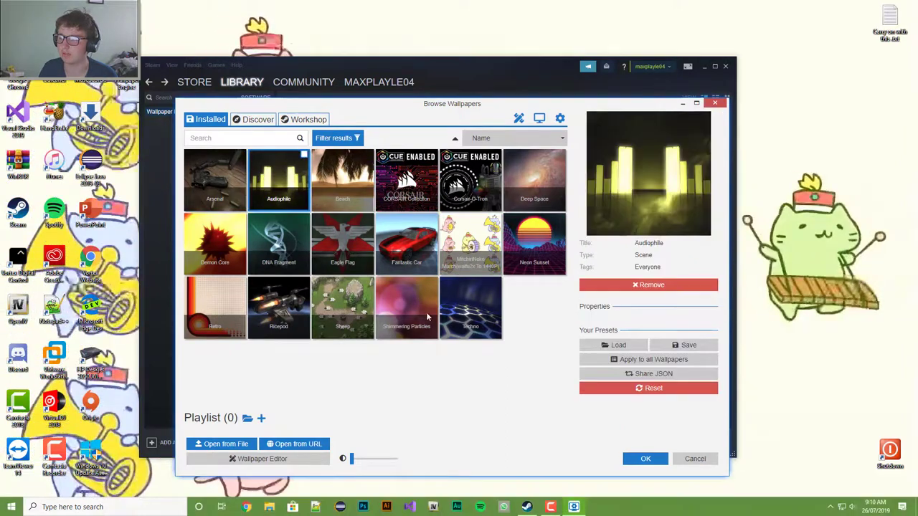
left_click(644, 461)
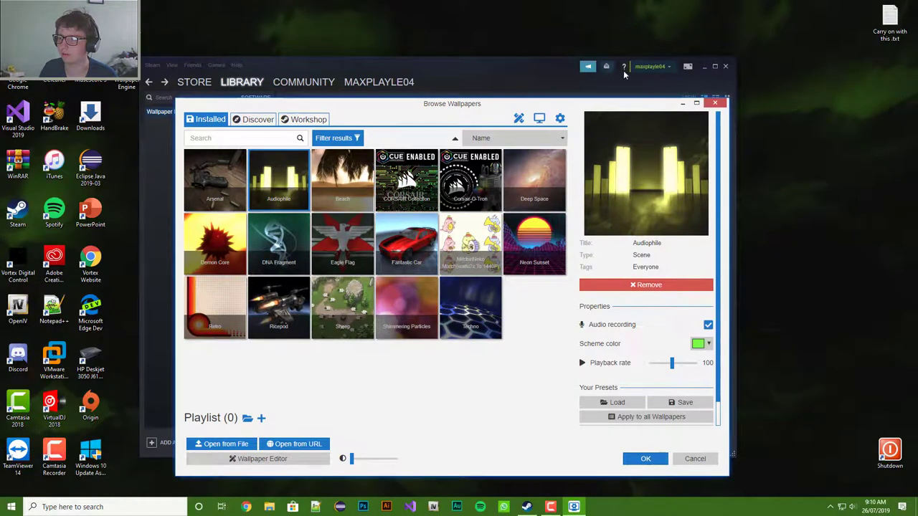
left_click(715, 102)
left_click(704, 66)
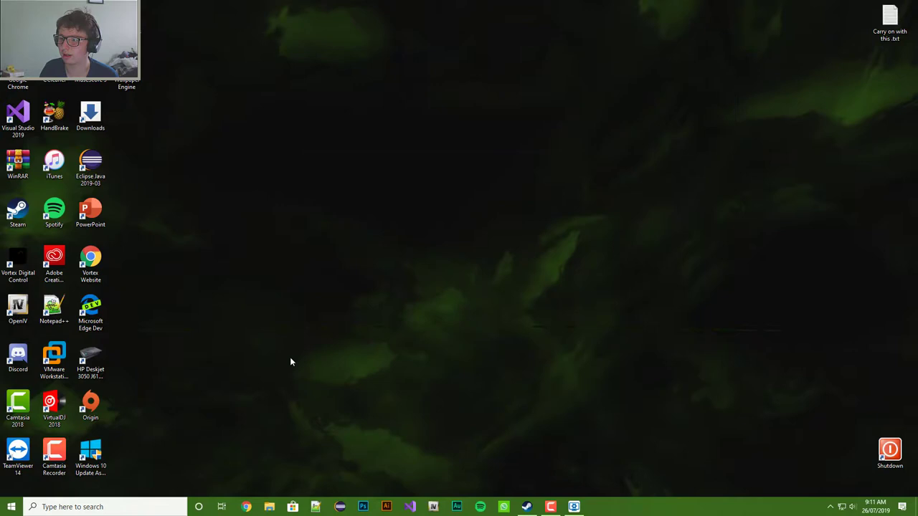
Set the system speaker volume to 12 and return to the desktop.
right_click(804, 264)
left_click(775, 465)
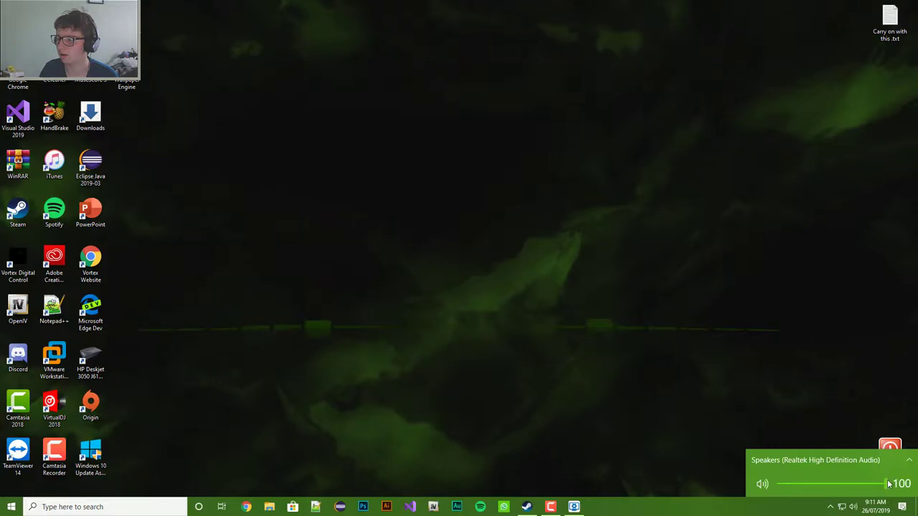
left_click_drag(888, 484, 790, 484)
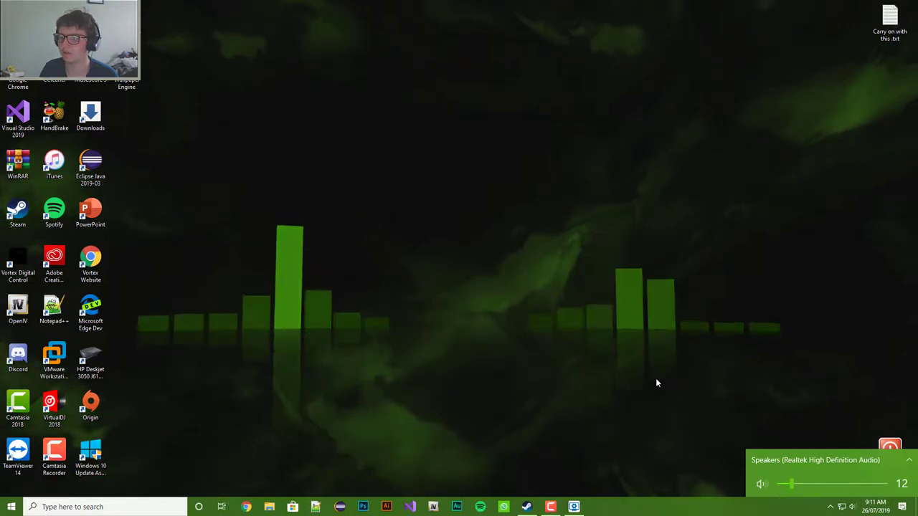
left_click(532, 457)
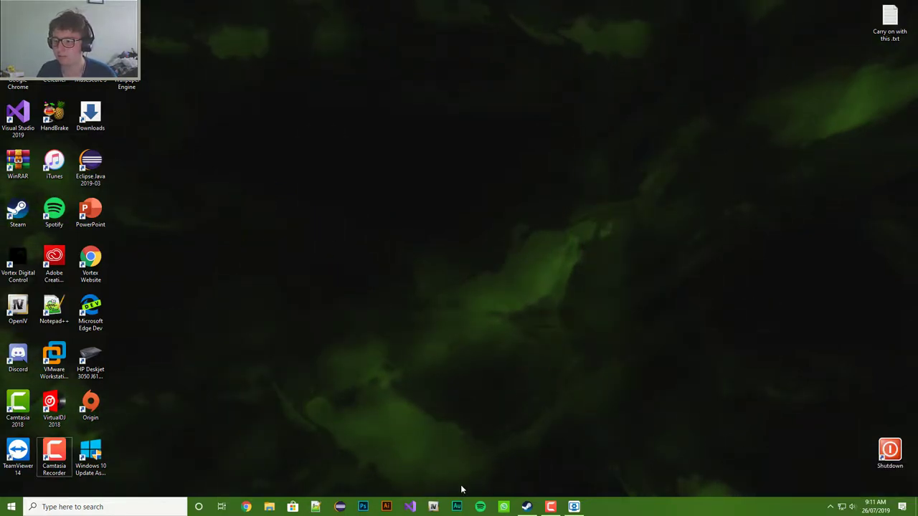
left_click(573, 507)
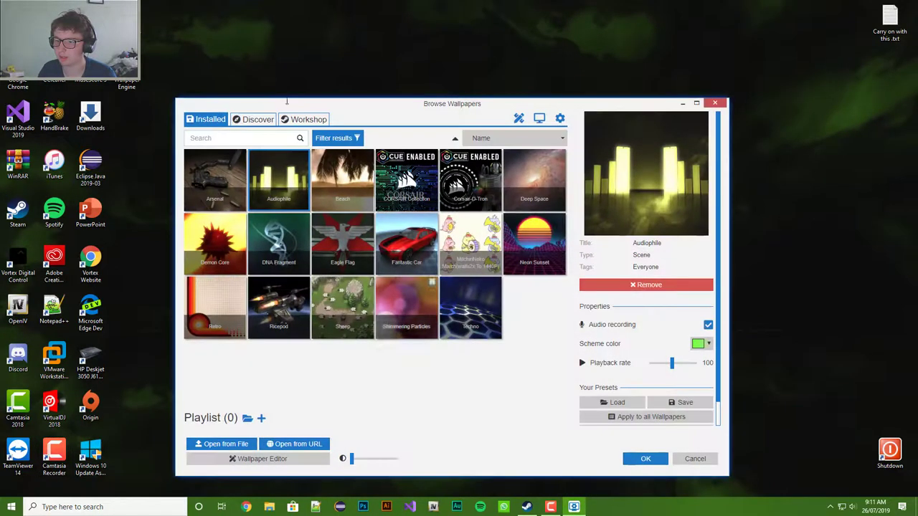
left_click(682, 103)
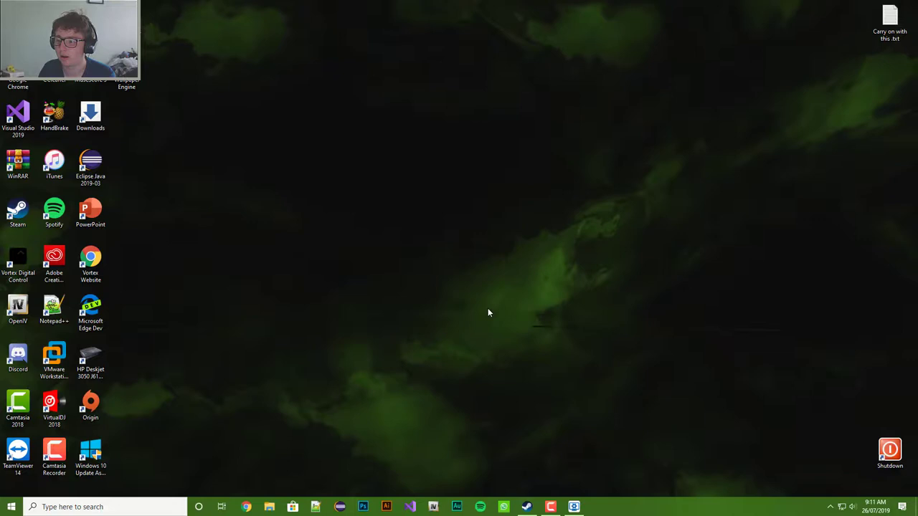
right_click(717, 354)
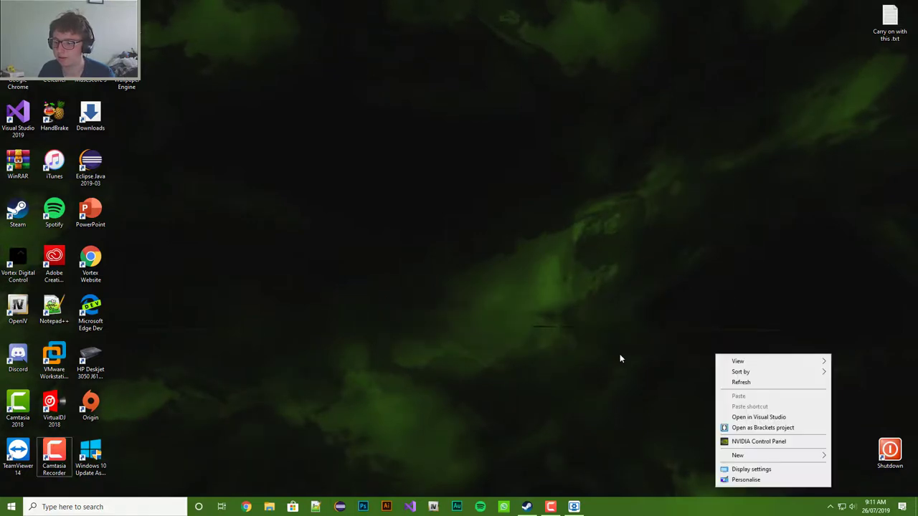
left_click(606, 353)
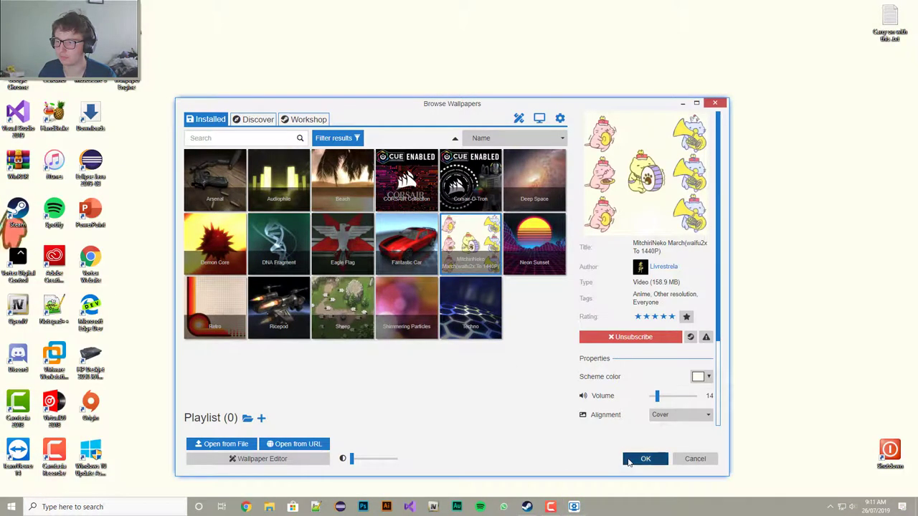
Apply the MitchiriNeko March(waifu2x To 1440P) wallpaper to the desktop.
left_click(628, 461)
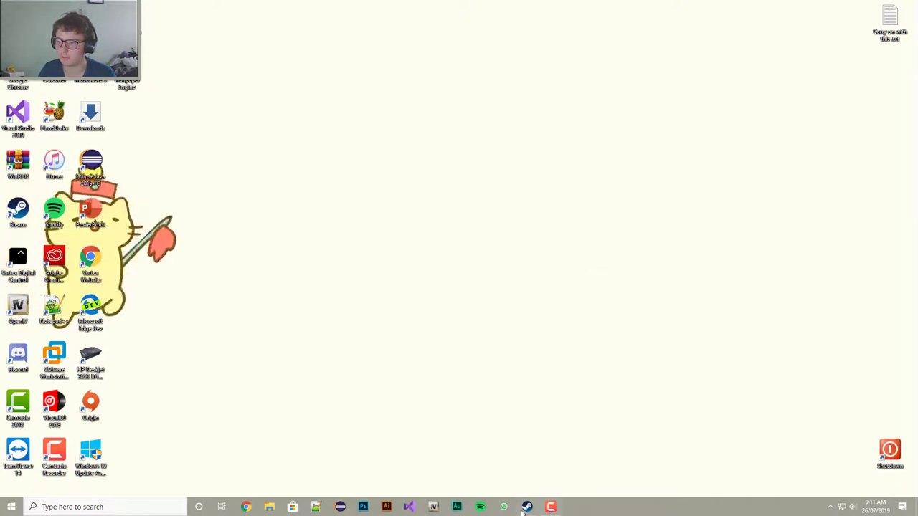
key("super")
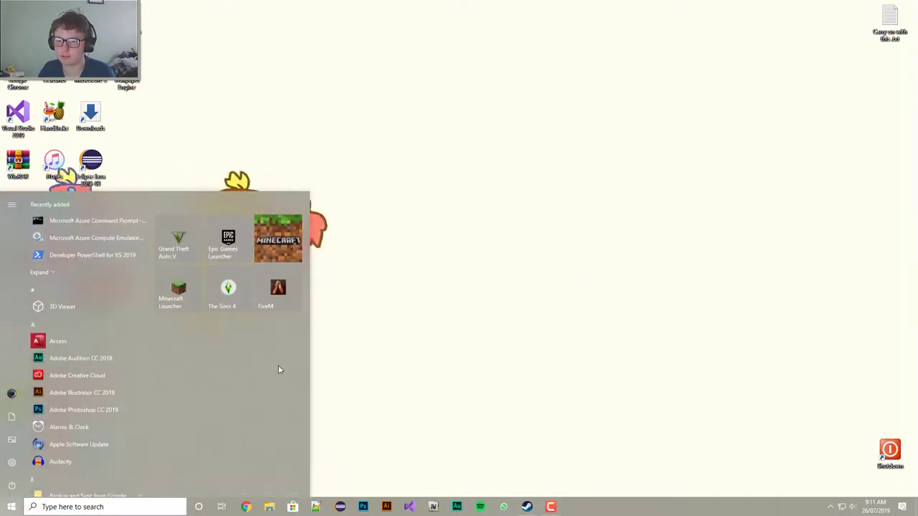
key("super")
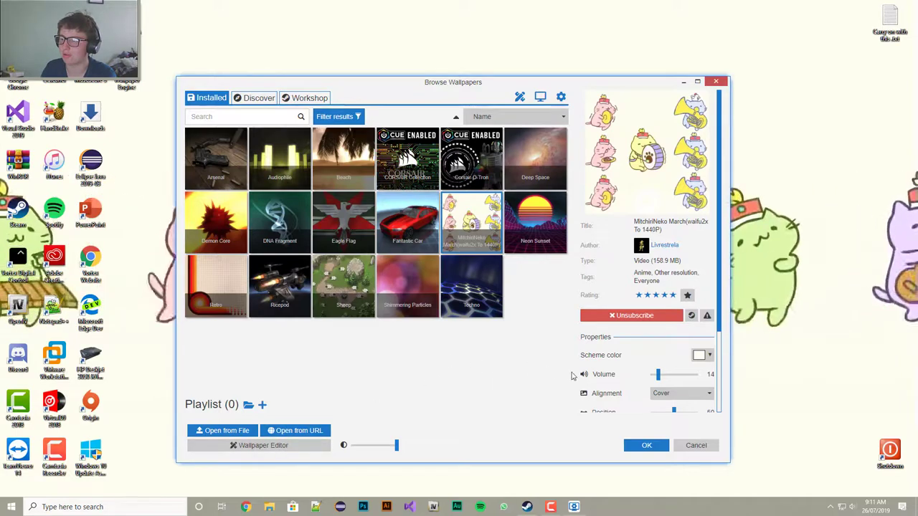
Review the properties and preset options of the MitchiriNeko March wallpaper, and close the wallpaper browser.
scroll(577, 376, "down", 3)
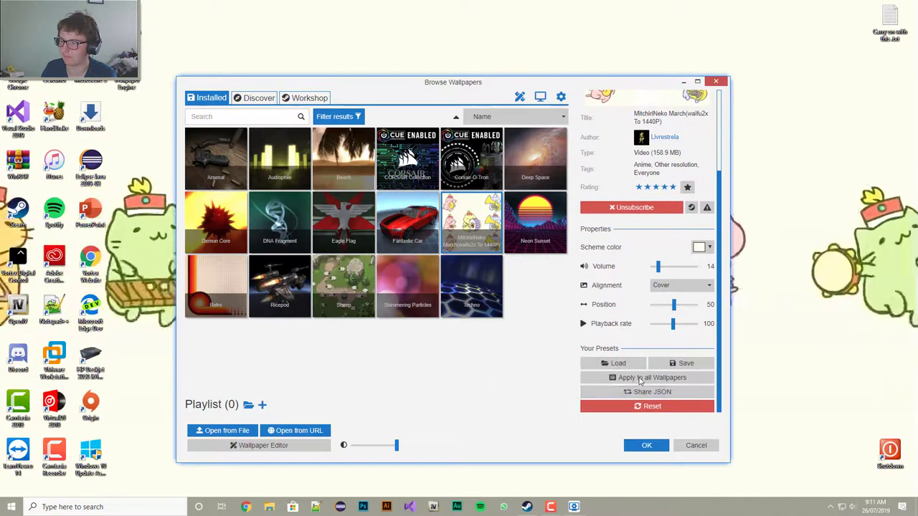
scroll(592, 319, "up", 3)
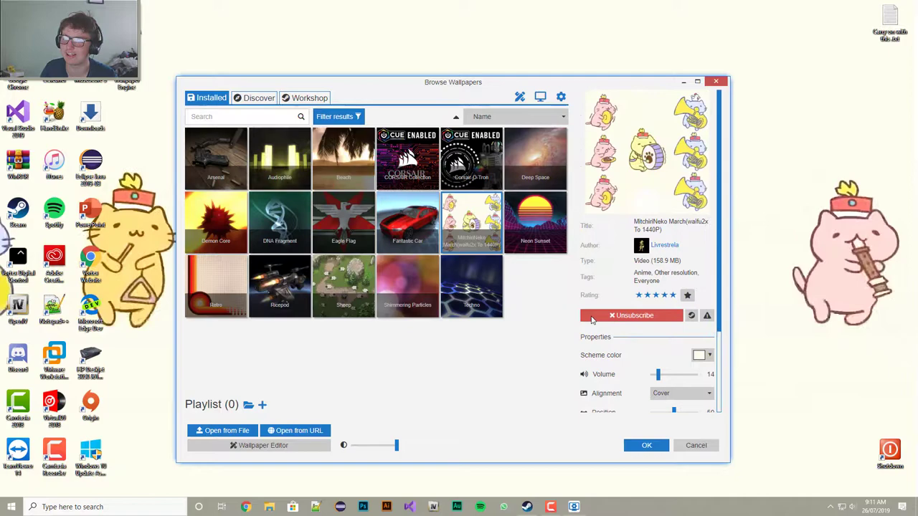
left_click(714, 82)
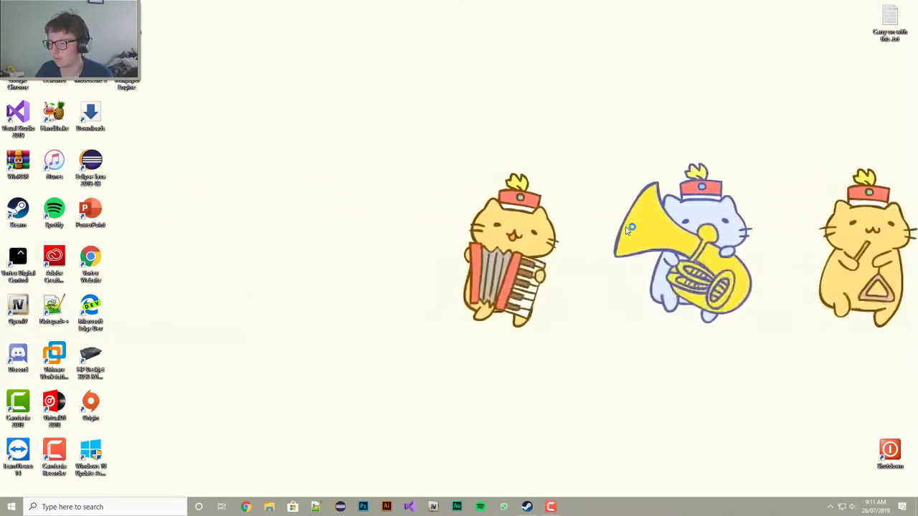
Open Task Manager, enlarge its window, examine the CPU, memory and GPU usage of the running processes, and close it.
right_click(752, 507)
left_click(780, 466)
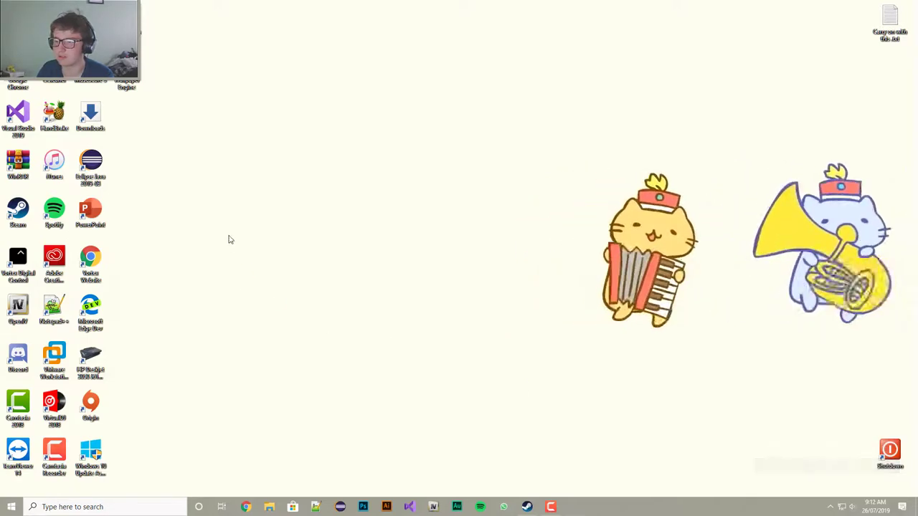
left_click_drag(175, 107, 274, 114)
scroll(352, 253, "down", 1)
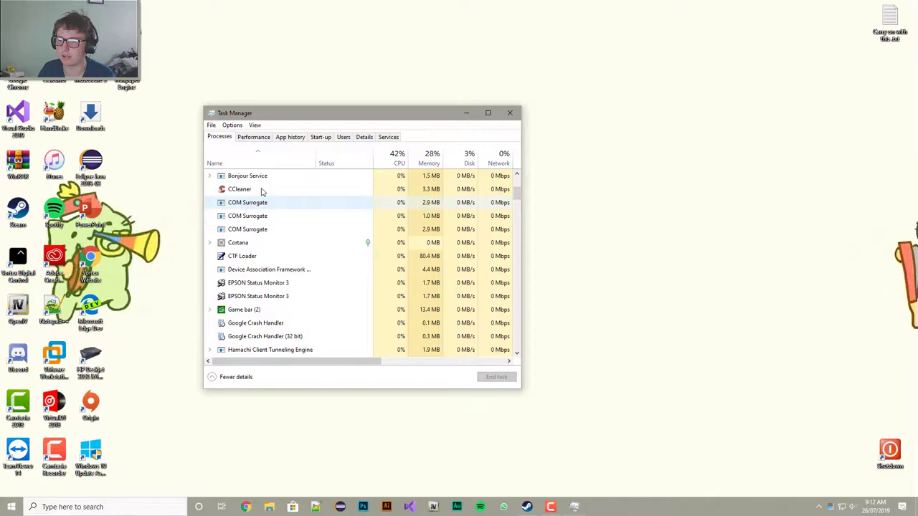
scroll(292, 332, "down", 3)
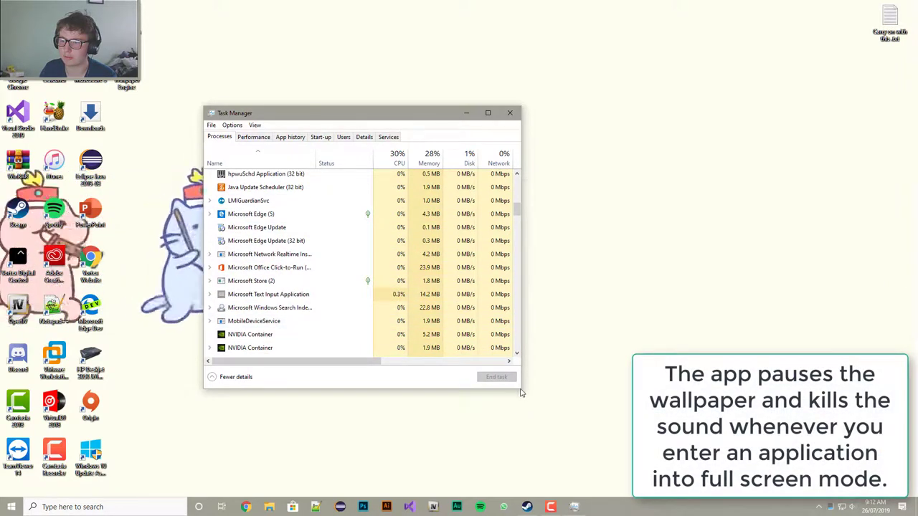
left_click_drag(521, 393, 762, 456)
scroll(453, 376, "down", 10)
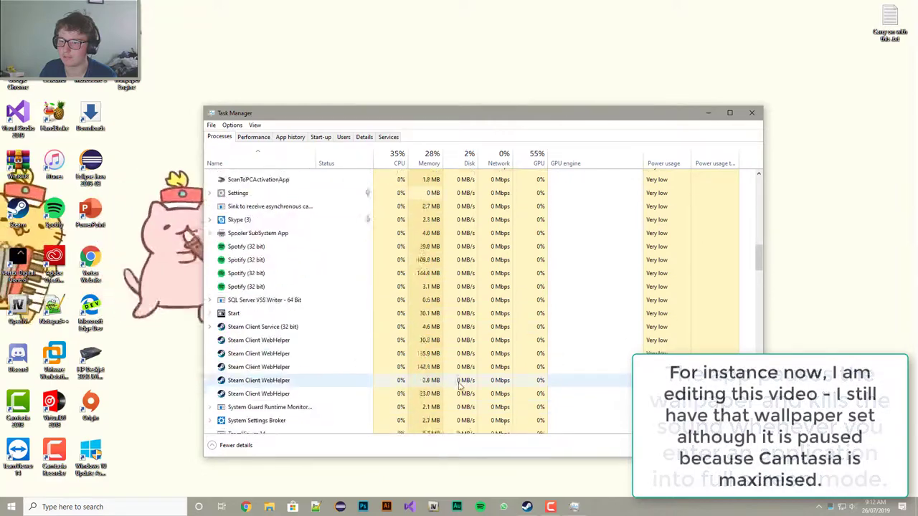
scroll(452, 375, "down", 13)
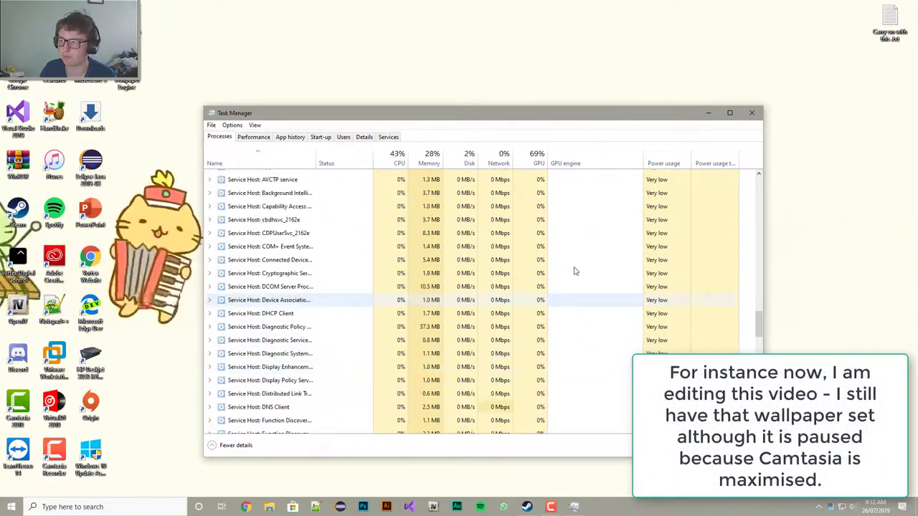
scroll(574, 266, "up", 2)
scroll(590, 259, "up", 2)
scroll(587, 259, "up", 5)
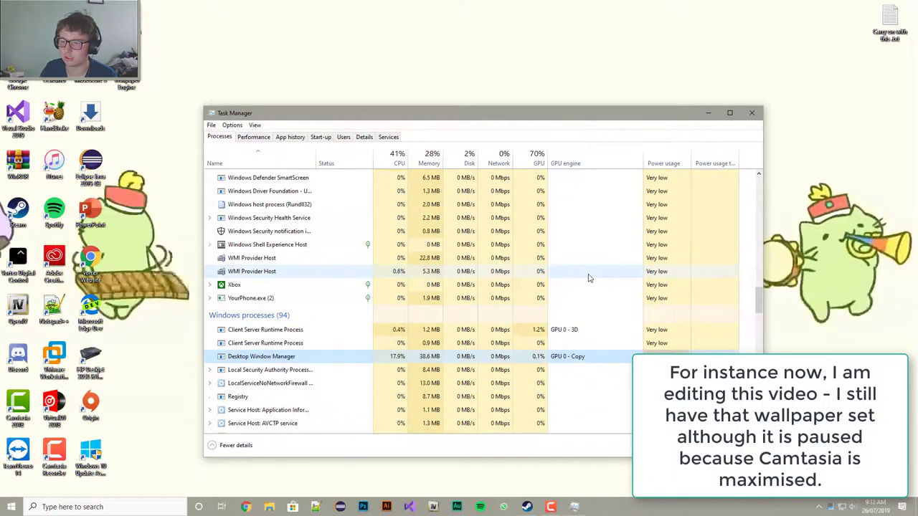
left_click(751, 114)
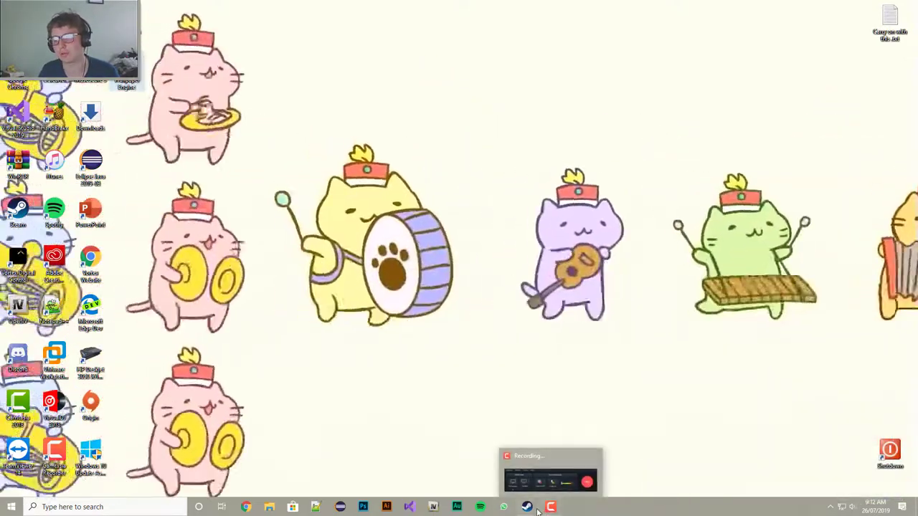
Bring the Steam window back up and close it.
left_click(537, 511)
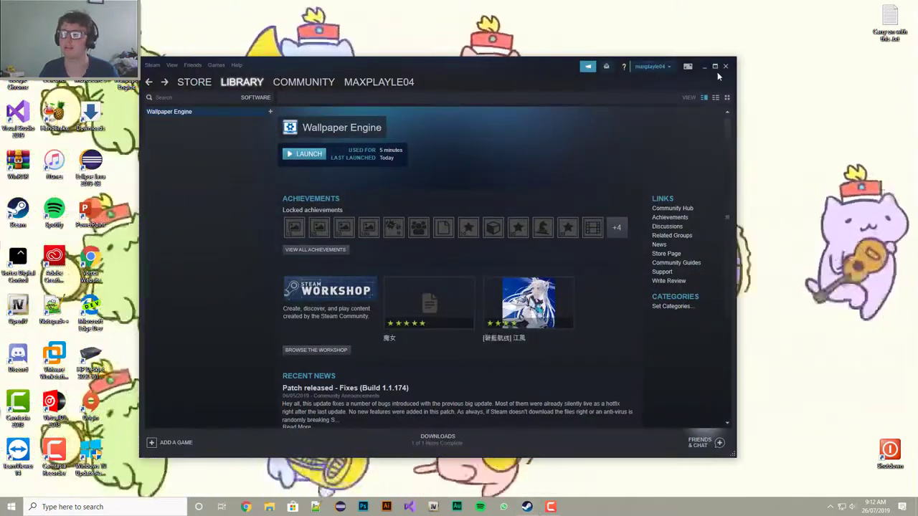
left_click(725, 66)
left_click(842, 507)
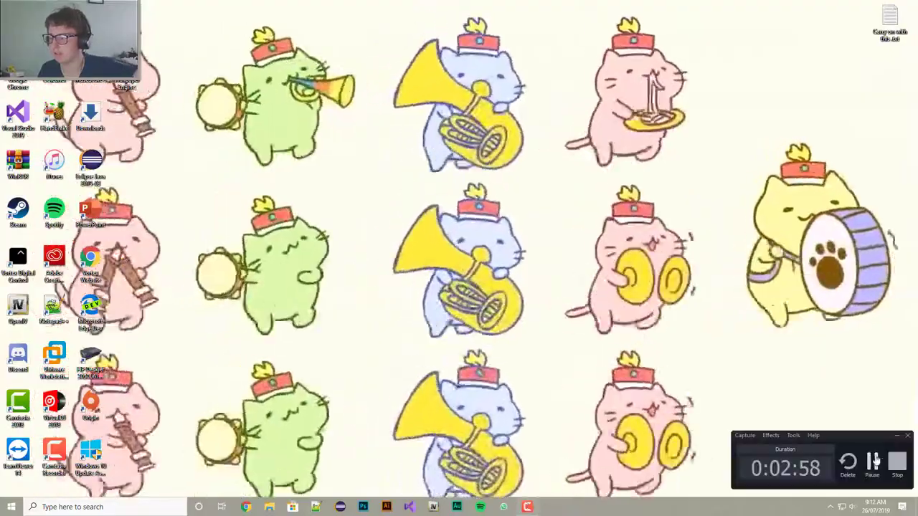